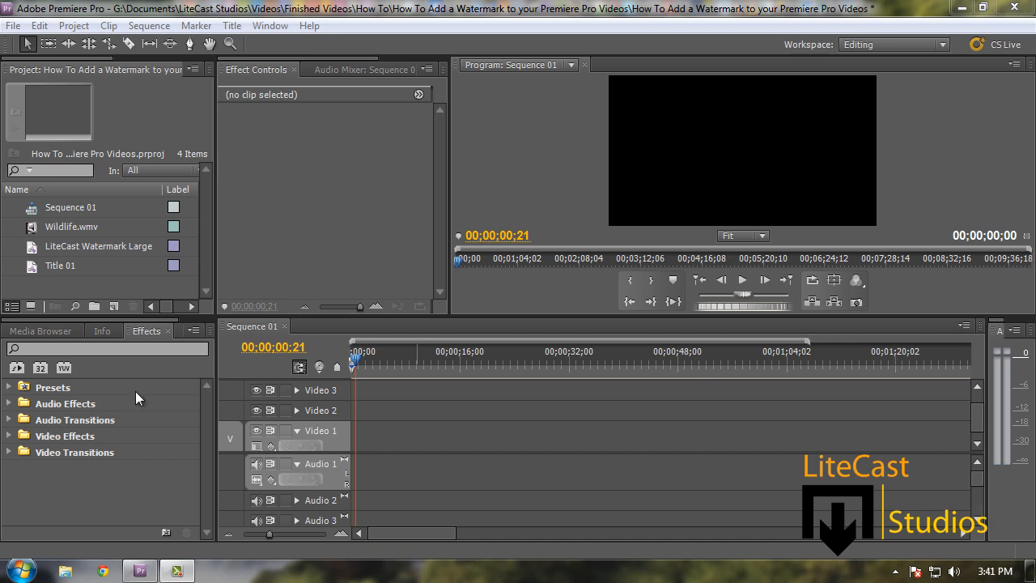
# Step: Preview the LiteCast watermark PNG in the source monitor, then return to the Effect Controls
pyautogui.click(61, 271)
pyautogui.click(95, 282)
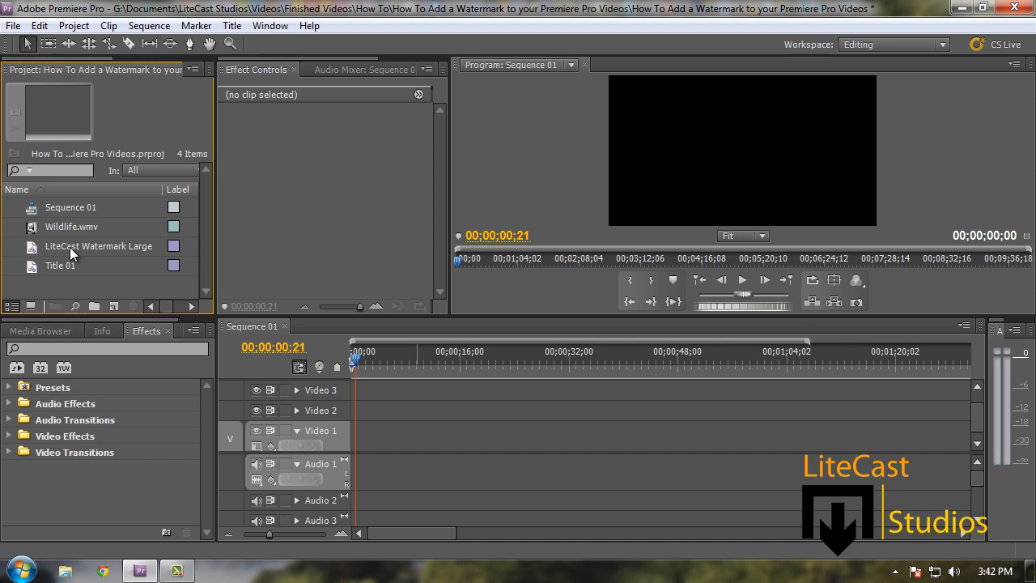
pyautogui.click(74, 247)
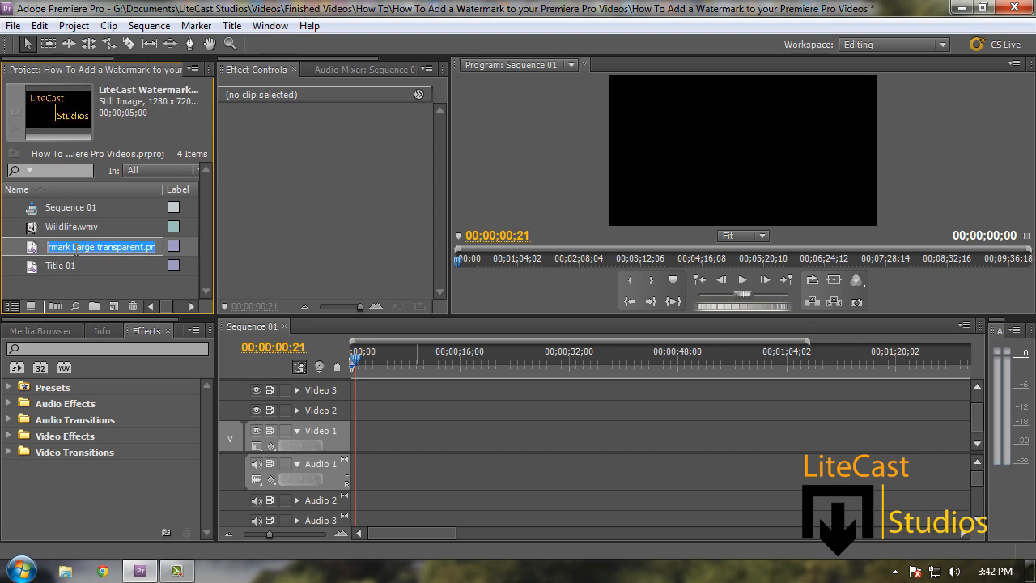
pyautogui.click(32, 251)
pyautogui.doubleClick(52, 240)
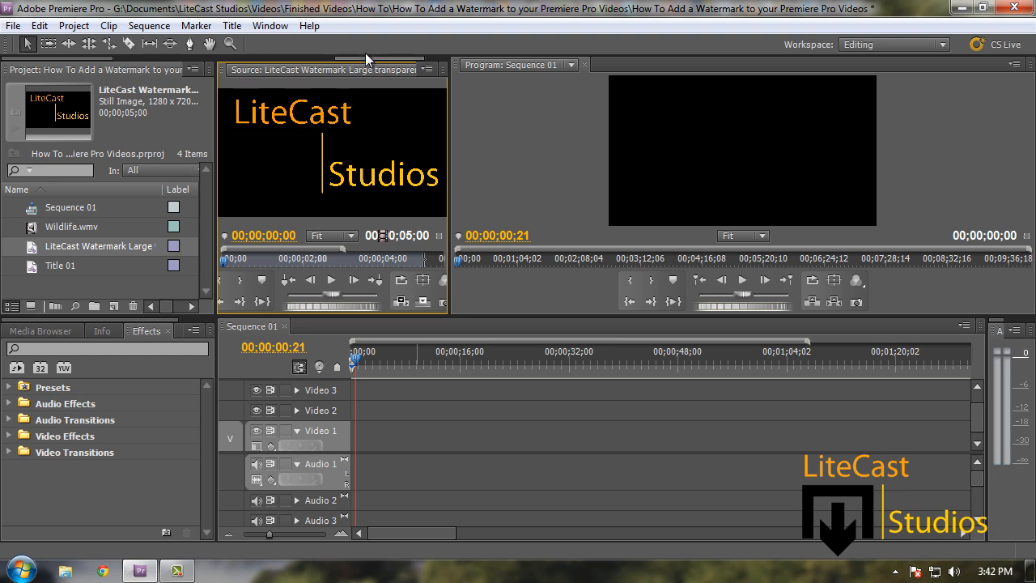
pyautogui.moveTo(381, 58); pyautogui.dragTo(428, 68)
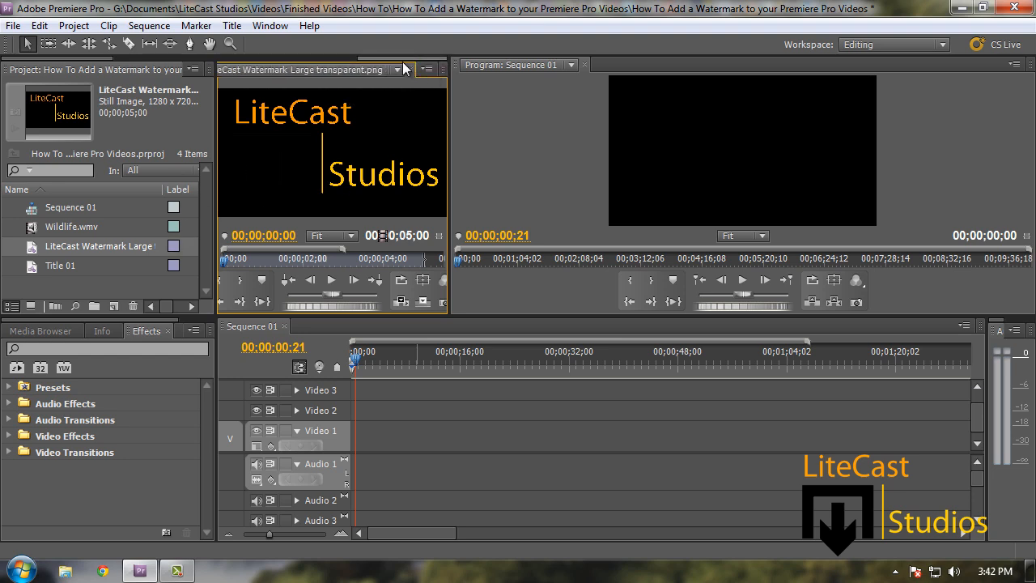
pyautogui.click(409, 69)
pyautogui.moveTo(410, 57); pyautogui.dragTo(253, 68)
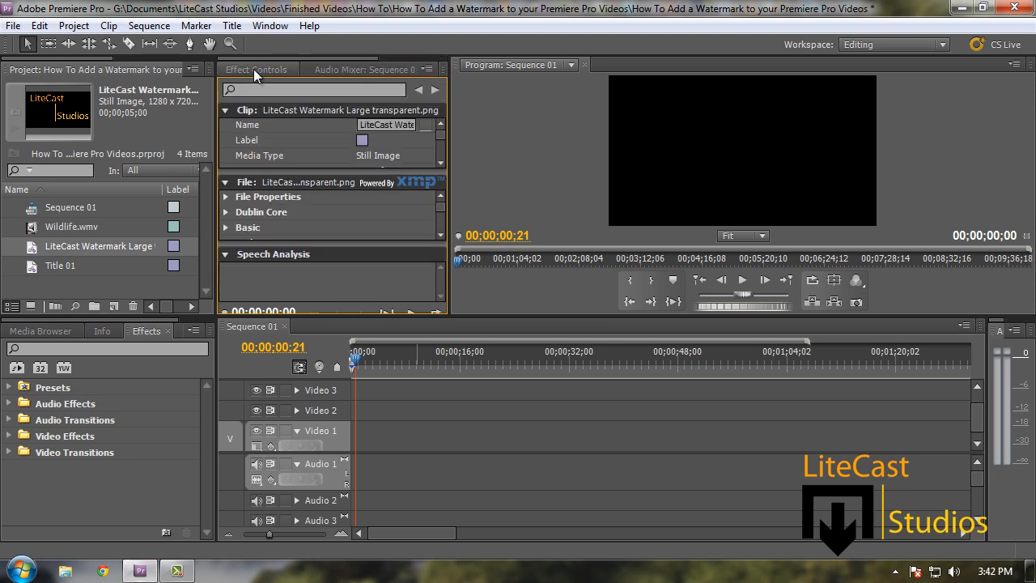
pyautogui.click(252, 70)
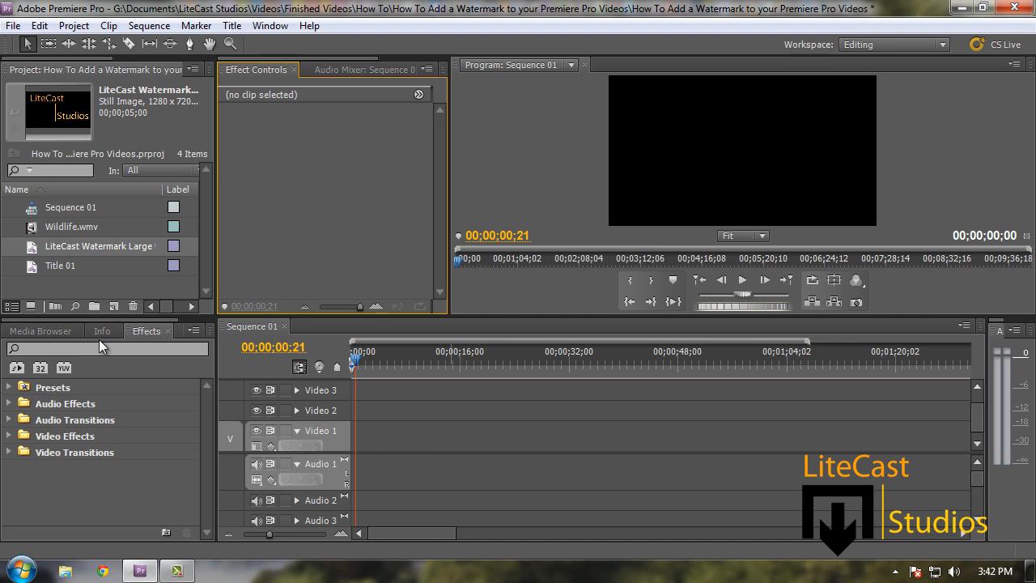
# Step: Place Wildlife.wmv at the start of Video 1 and move the playhead to 00;00;11;27
pyautogui.moveTo(57, 225); pyautogui.dragTo(360, 450)
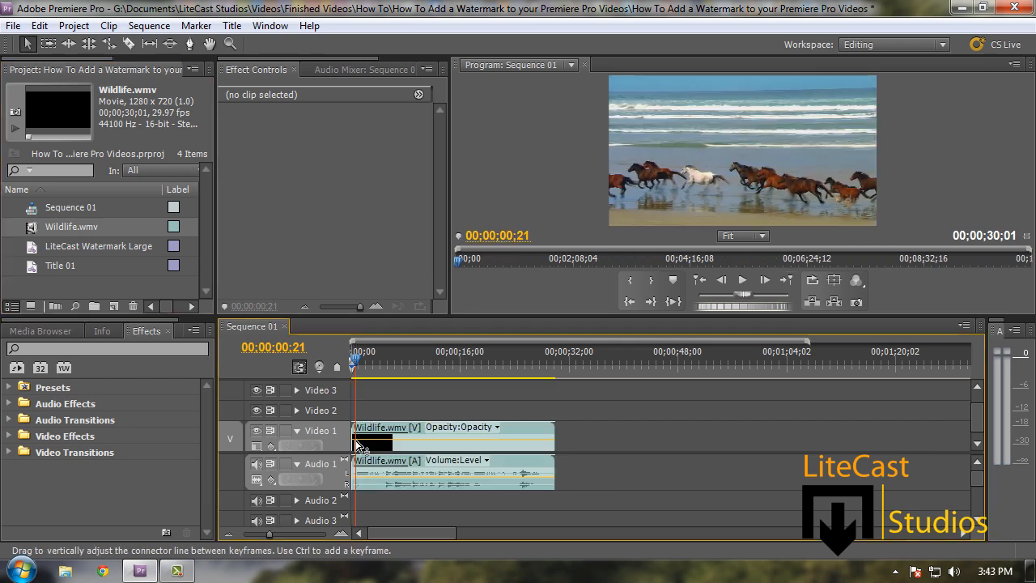
pyautogui.moveTo(360, 361); pyautogui.dragTo(431, 348)
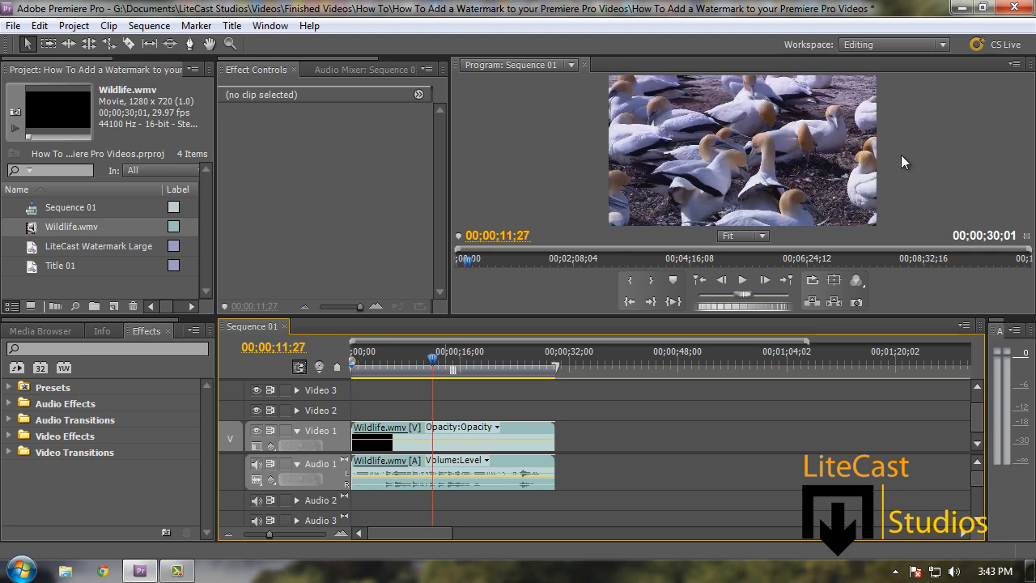
pyautogui.moveTo(862, 316); pyautogui.dragTo(859, 430)
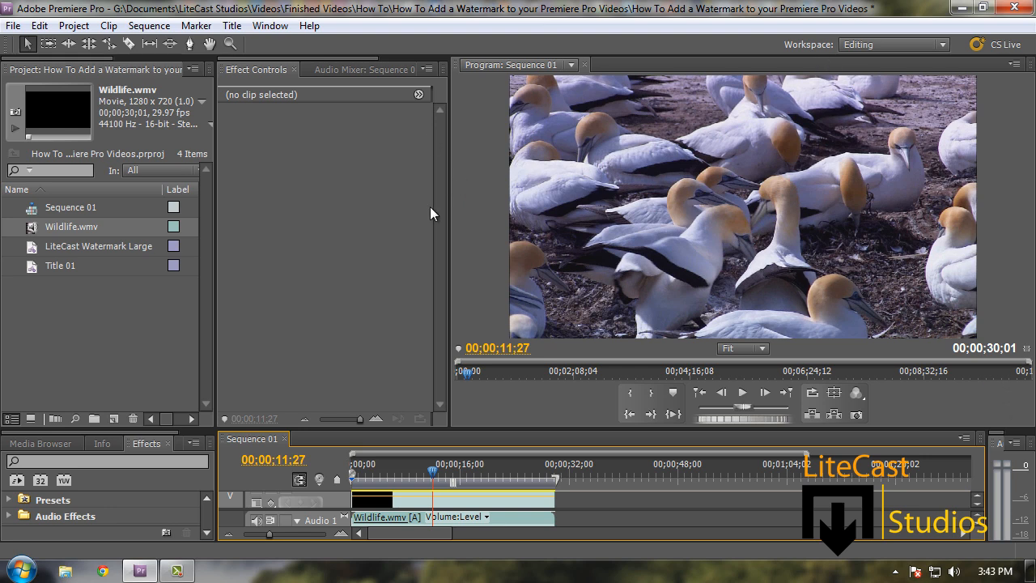
pyautogui.moveTo(778, 429); pyautogui.dragTo(767, 206)
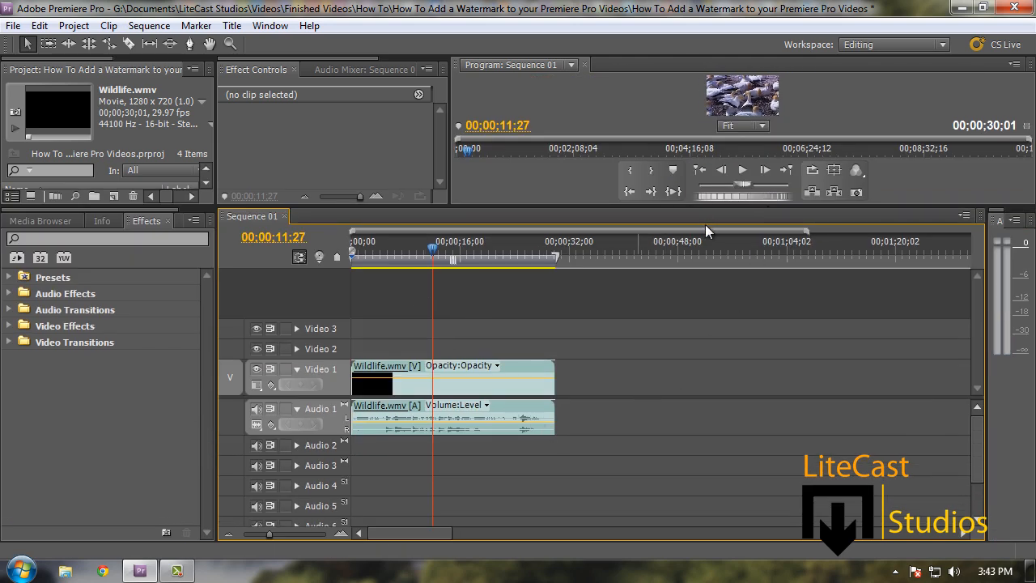
pyautogui.moveTo(710, 209); pyautogui.dragTo(714, 288)
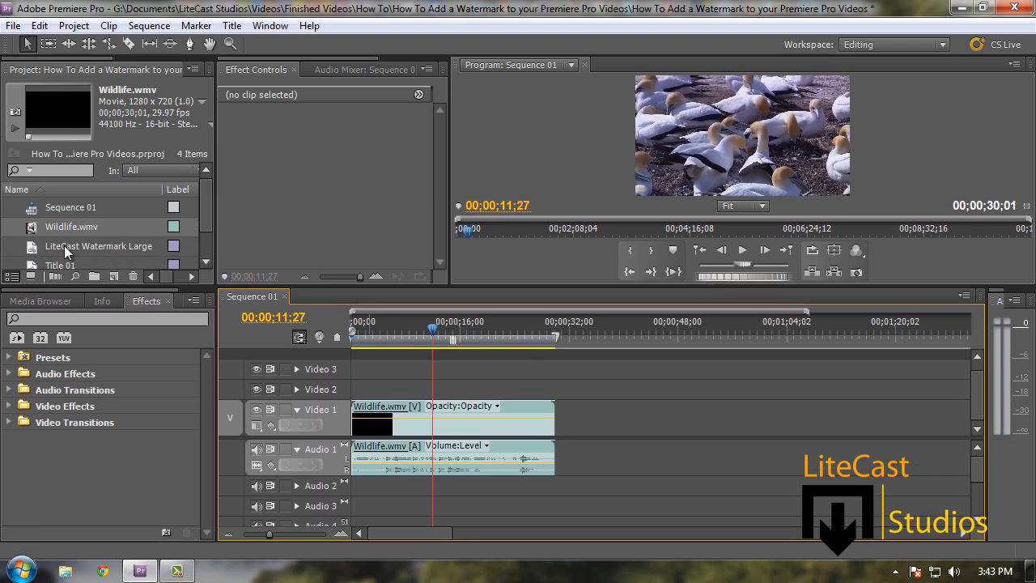
# Step: Place the LiteCast watermark image at the start of Video 2 and extend it to the end of the Wildlife clip
pyautogui.moveTo(72, 245); pyautogui.dragTo(369, 390)
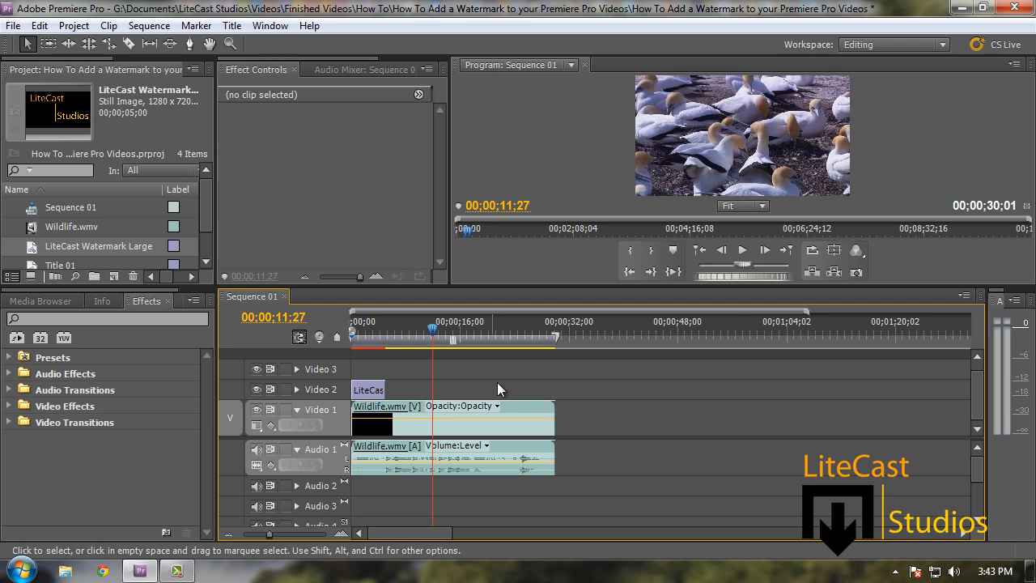
pyautogui.moveTo(931, 283); pyautogui.dragTo(931, 362)
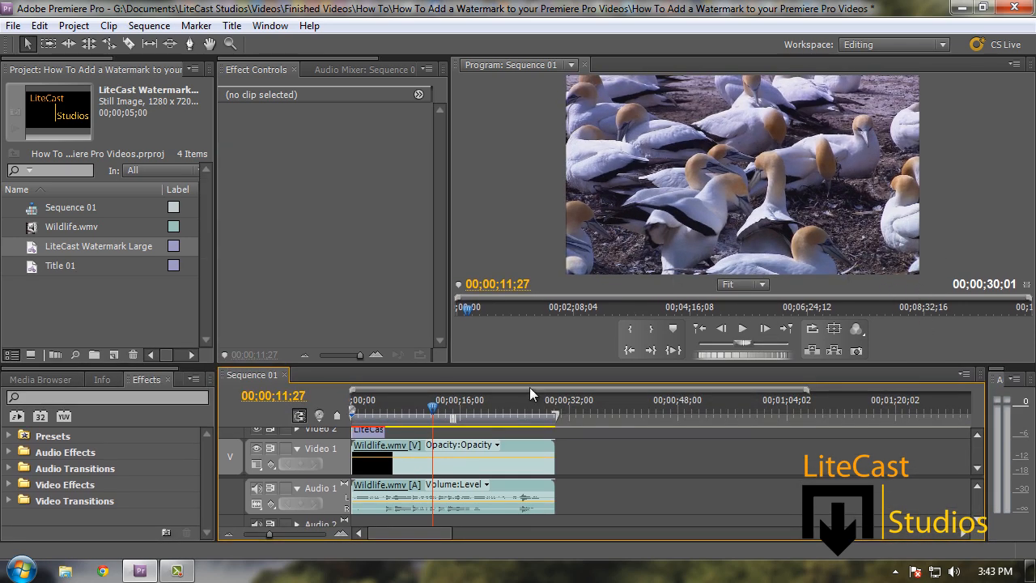
pyautogui.moveTo(430, 409); pyautogui.dragTo(368, 408)
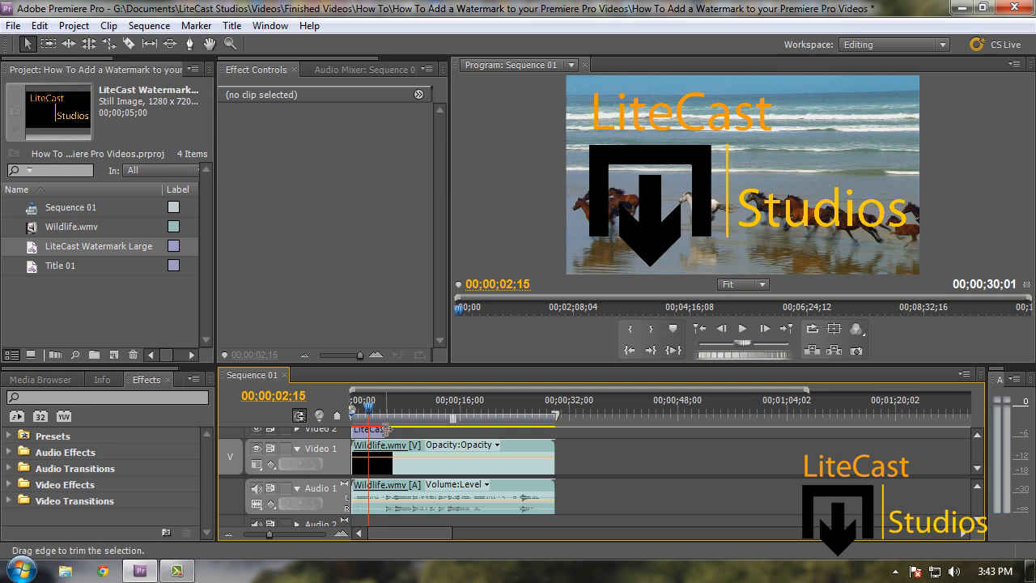
pyautogui.moveTo(736, 366); pyautogui.dragTo(722, 171)
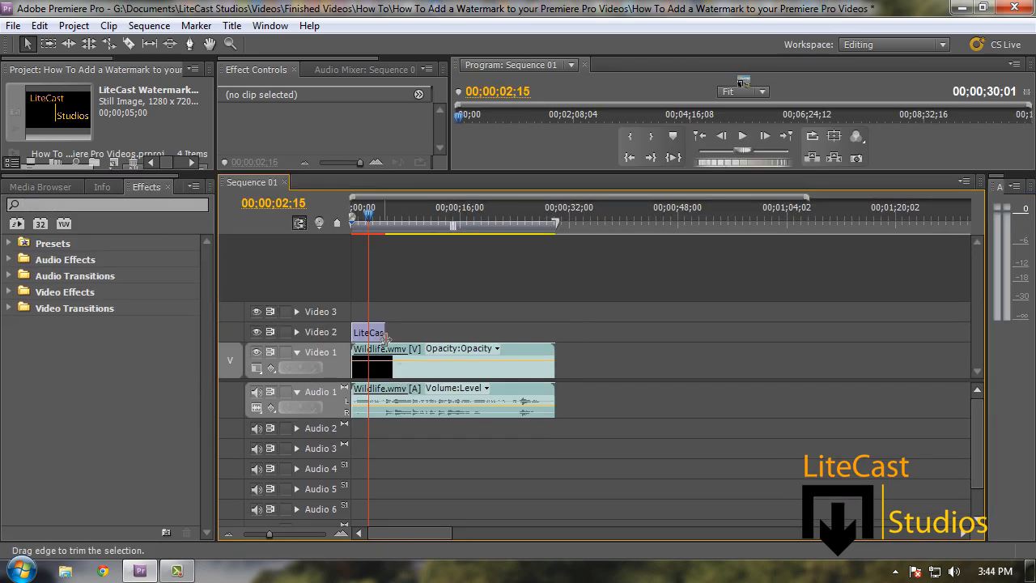
pyautogui.moveTo(386, 332); pyautogui.dragTo(556, 346)
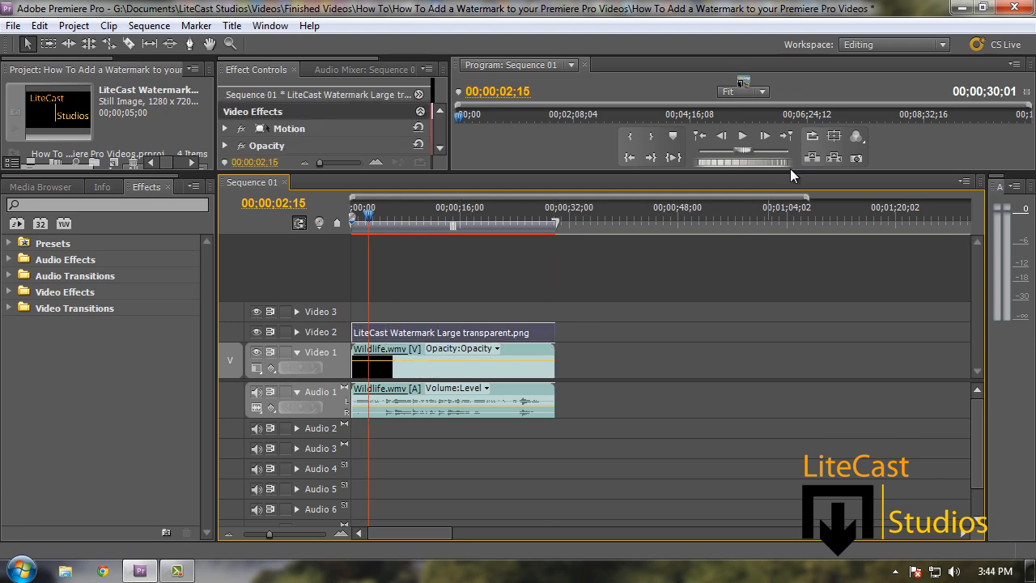
# Step: Scale the watermark down to a small logo and move it to the lower-right corner of the video frame
pyautogui.moveTo(791, 172); pyautogui.dragTo(794, 386)
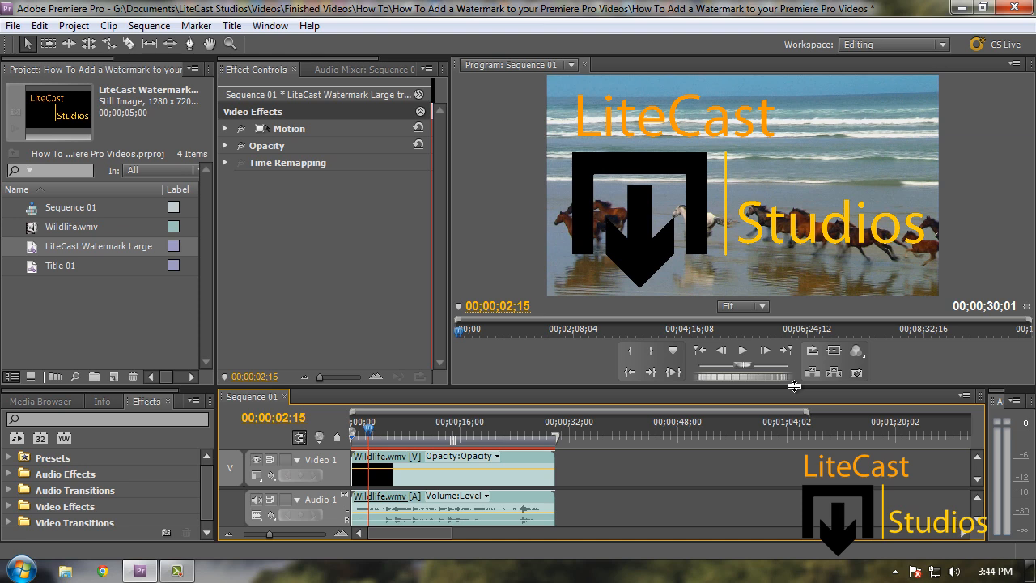
pyautogui.click(687, 204)
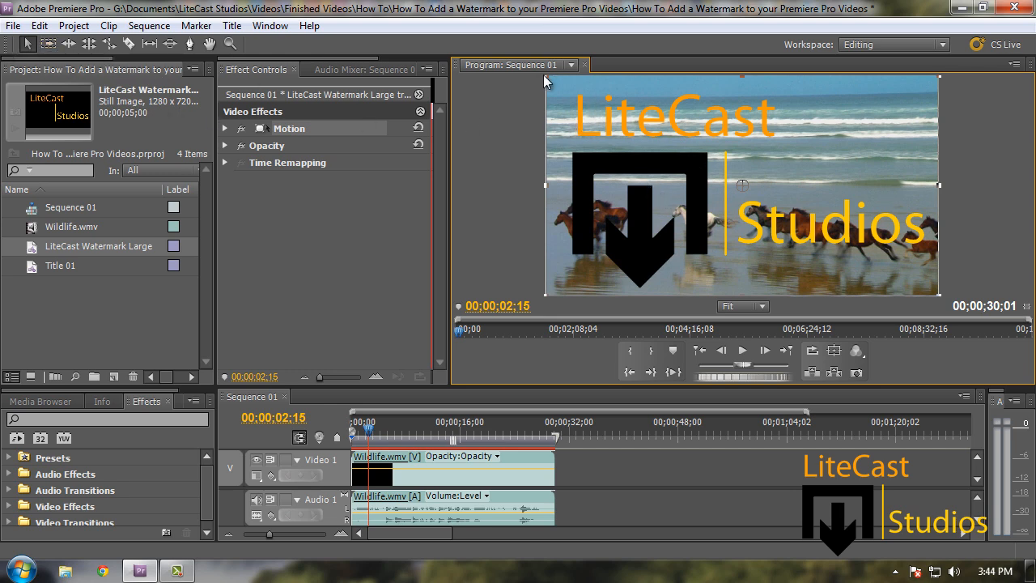
pyautogui.moveTo(545, 77); pyautogui.dragTo(643, 155)
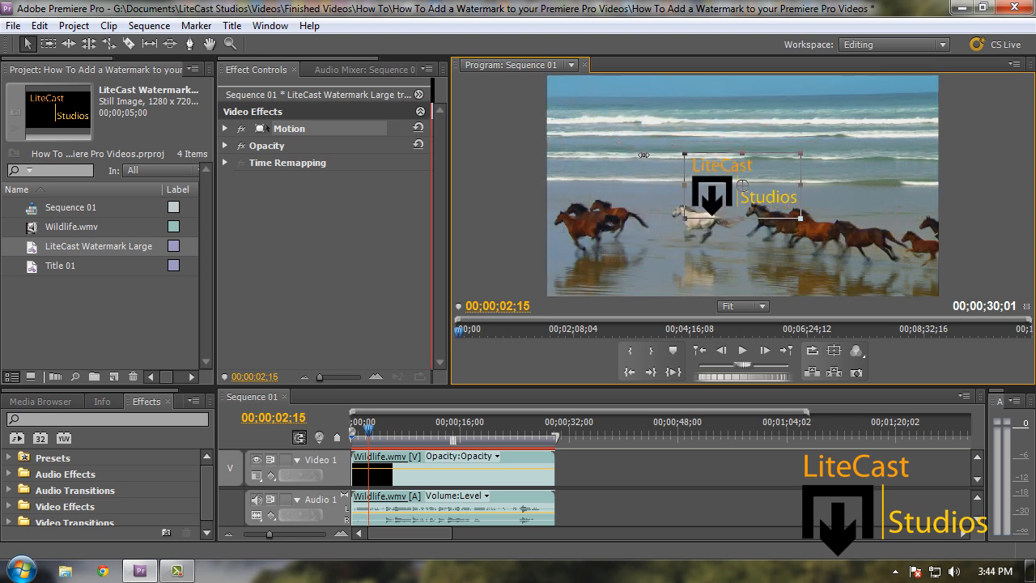
pyautogui.hotkey('ctrl', 'z')
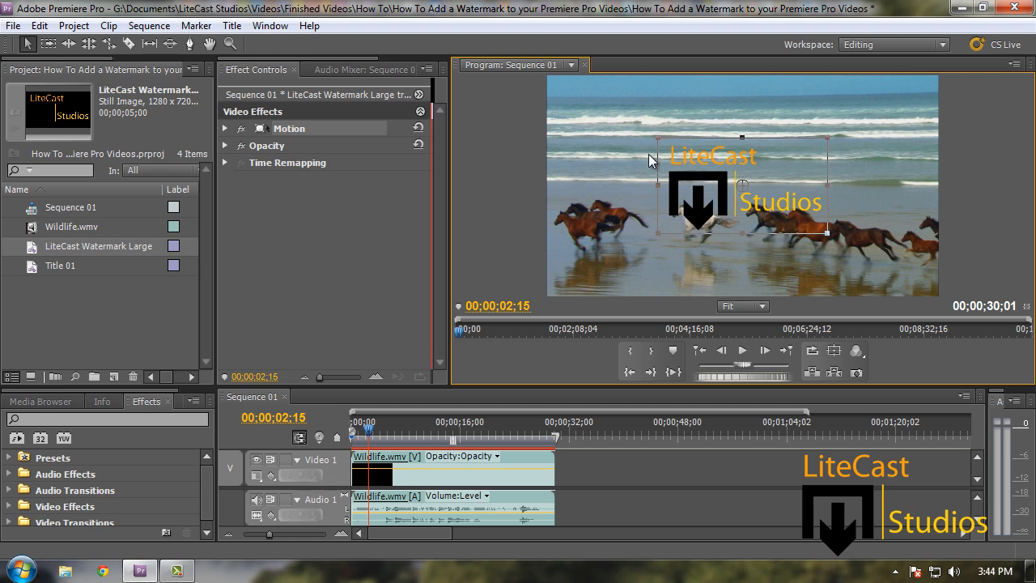
pyautogui.moveTo(656, 183); pyautogui.dragTo(795, 243)
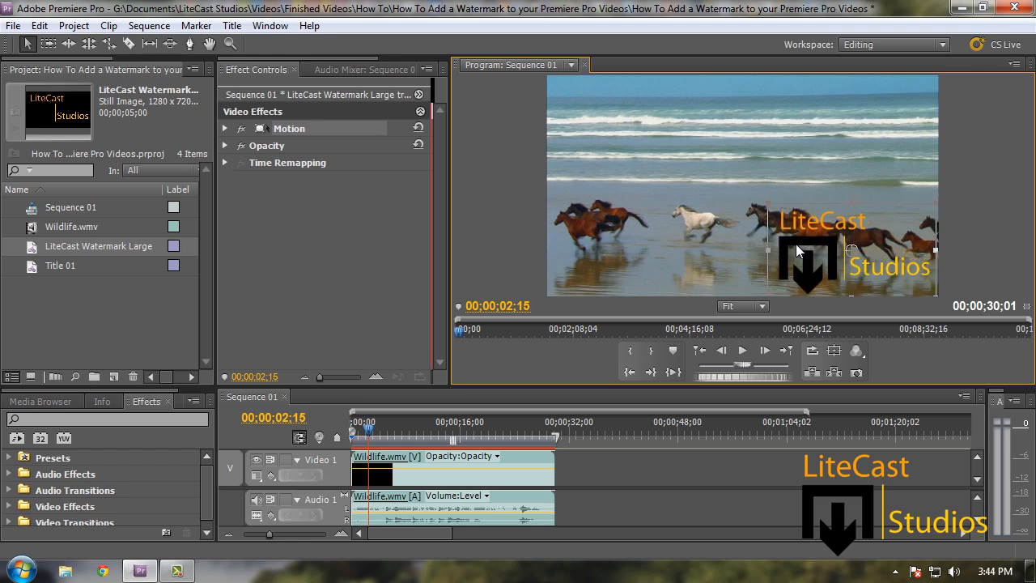
pyautogui.moveTo(768, 249); pyautogui.dragTo(865, 260)
pyautogui.click(1000, 220)
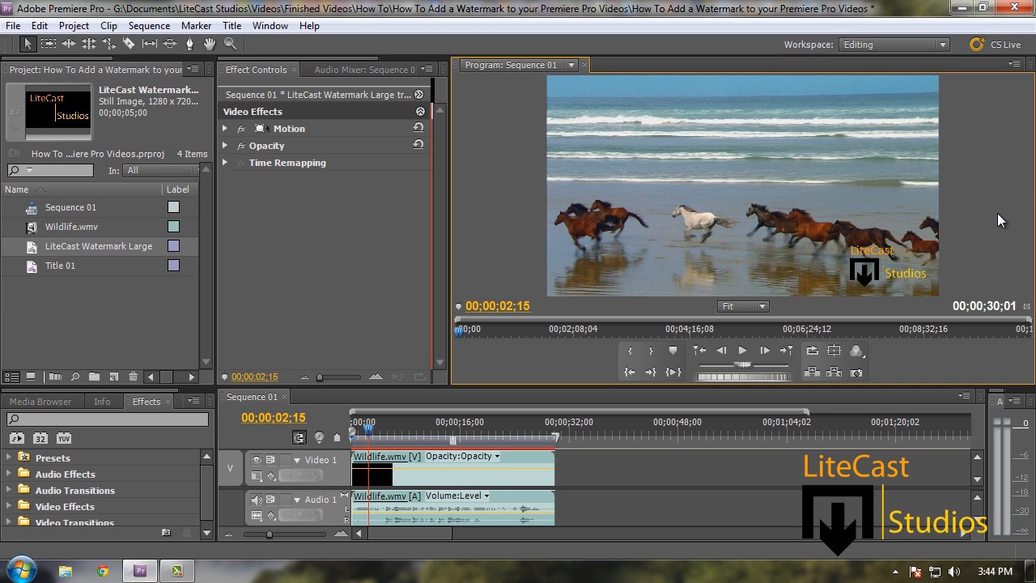
# Step: Align the watermark with the lower-right corner of the outer safe margin in the enlarged program monitor, using the safe margins only as a temporary guide
pyautogui.press('`')
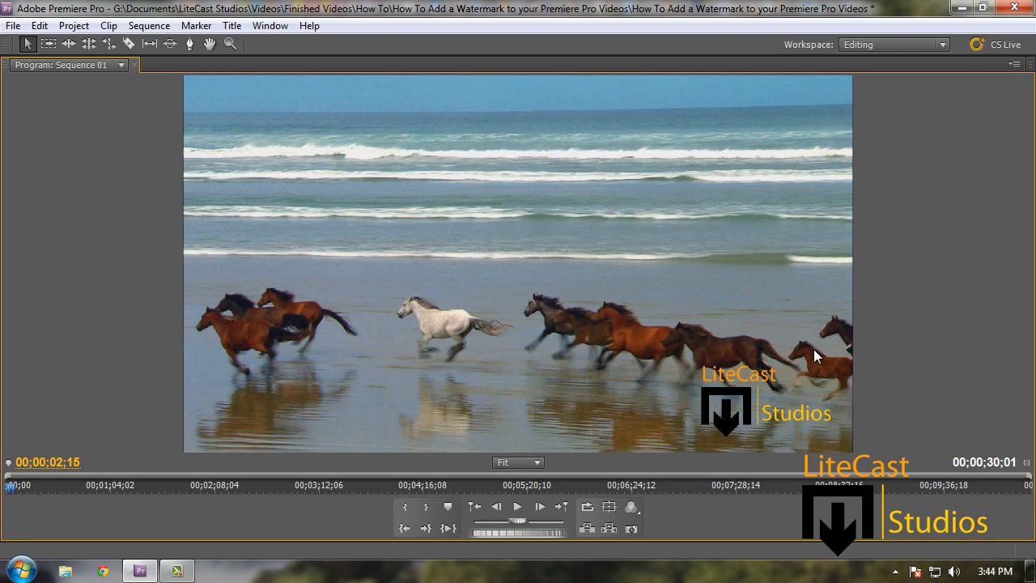
pyautogui.click(747, 409)
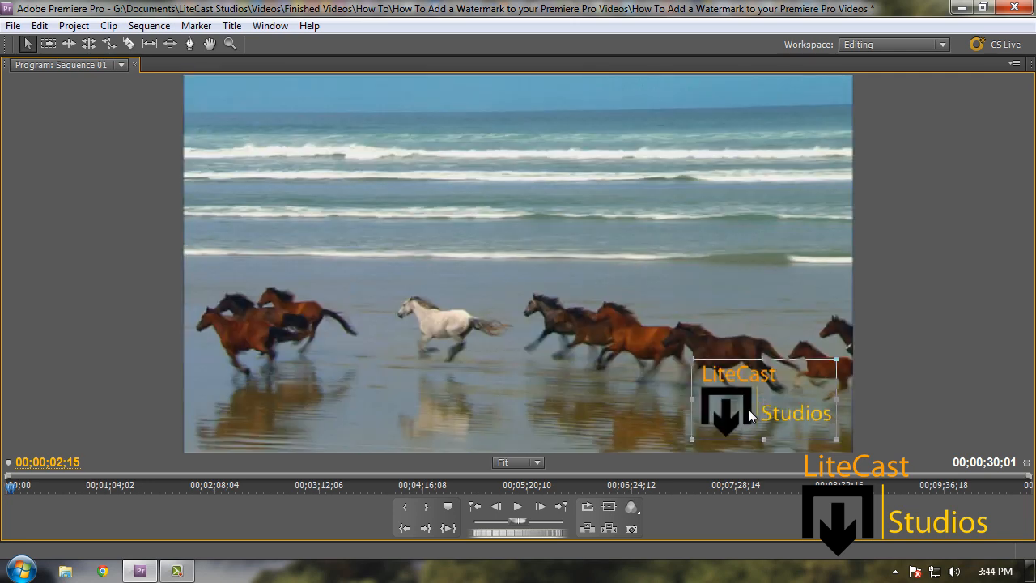
pyautogui.moveTo(722, 407); pyautogui.dragTo(549, 277)
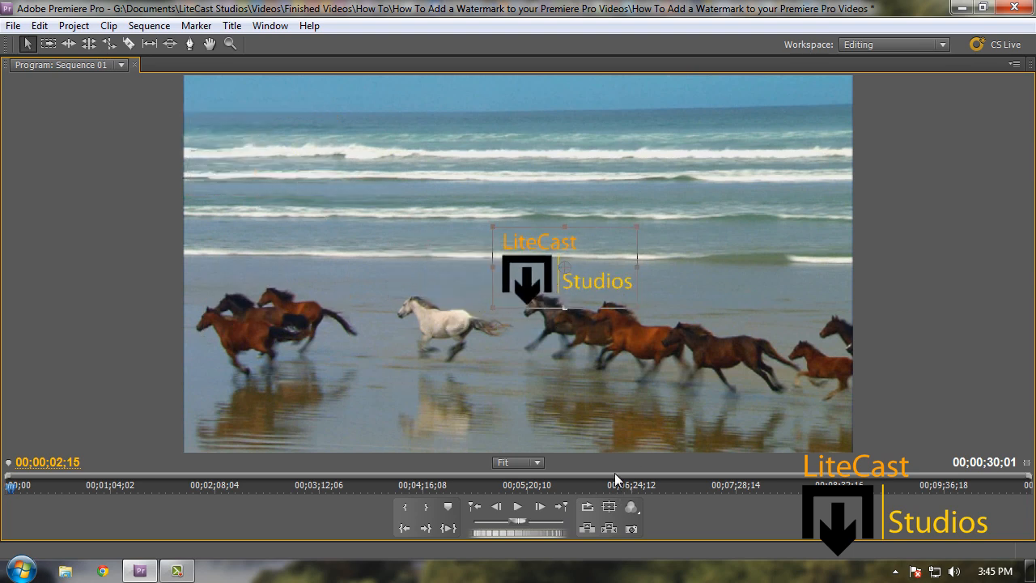
pyautogui.click(609, 507)
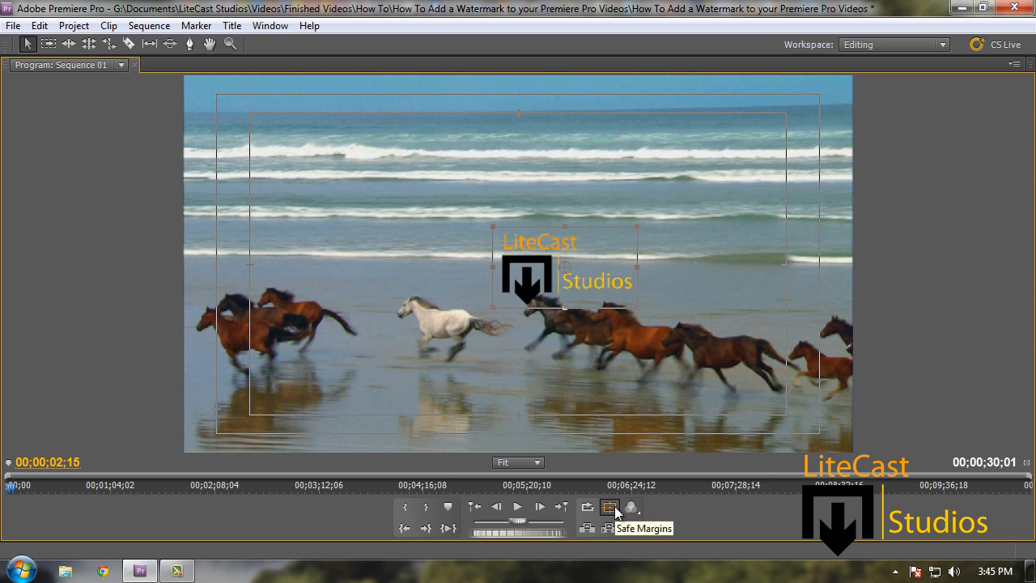
pyautogui.moveTo(549, 289); pyautogui.dragTo(735, 397)
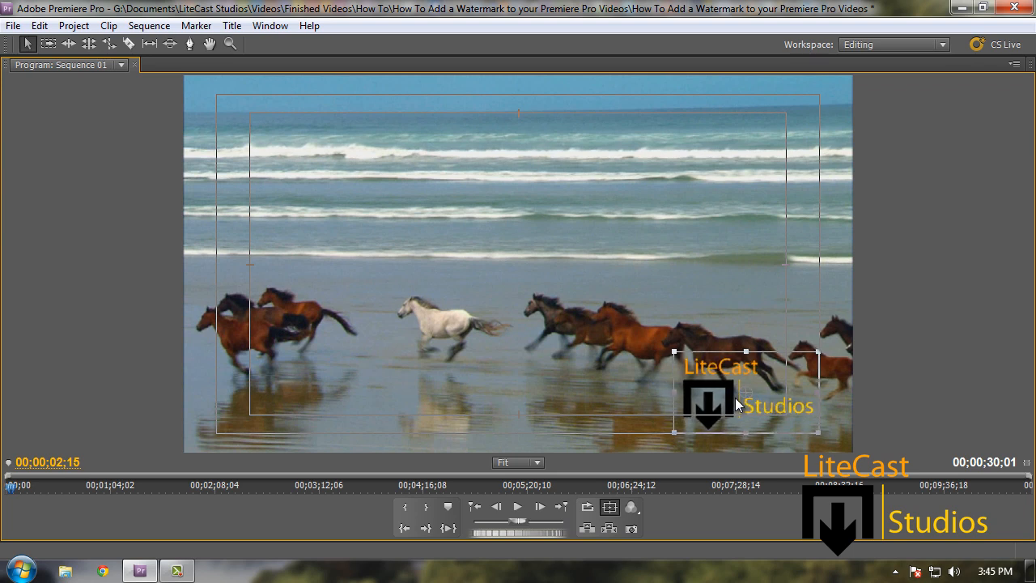
pyautogui.click(950, 377)
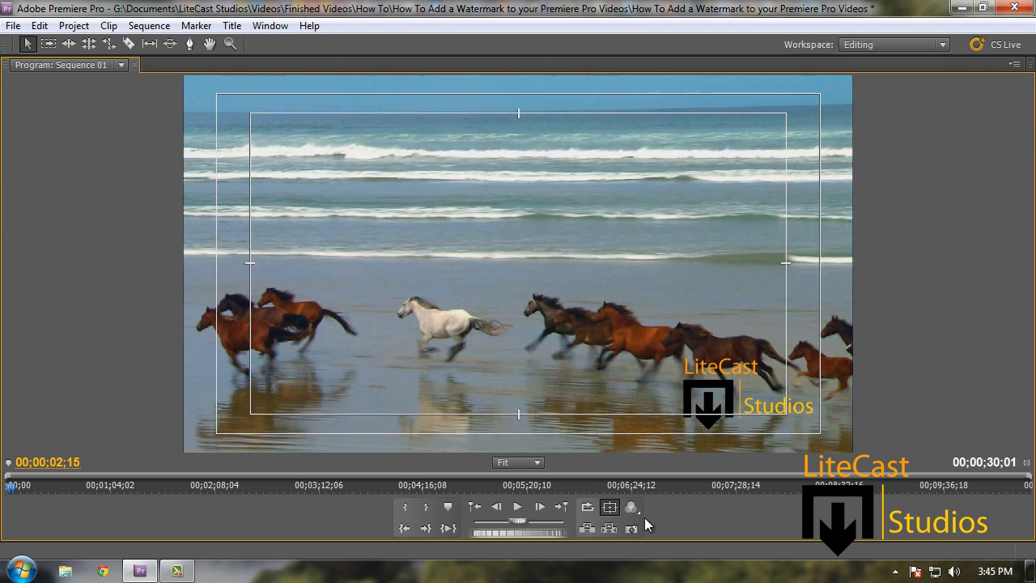
pyautogui.click(609, 508)
pyautogui.press('`')
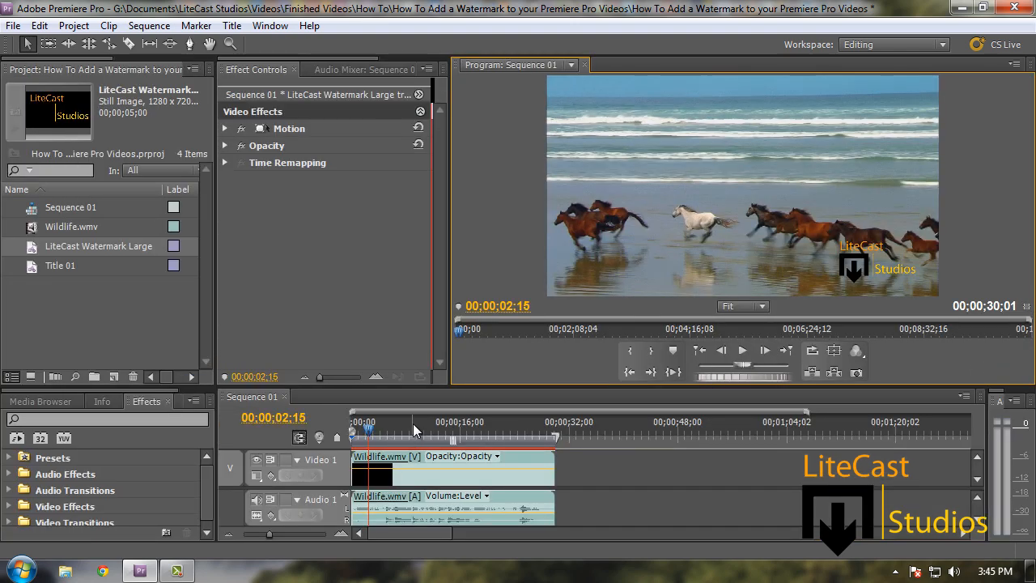
# Step: Place Title 01 at the start of Video 3, extend it to the end of the clips below, and move the playhead to 00;00;05;21
pyautogui.click(976, 458)
pyautogui.click(976, 457)
pyautogui.click(976, 457)
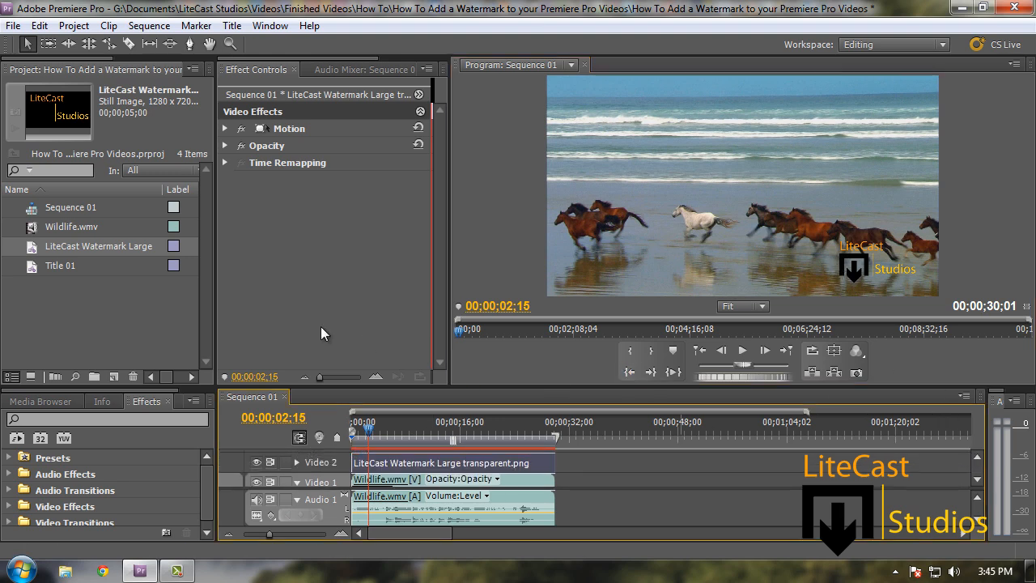
pyautogui.click(64, 262)
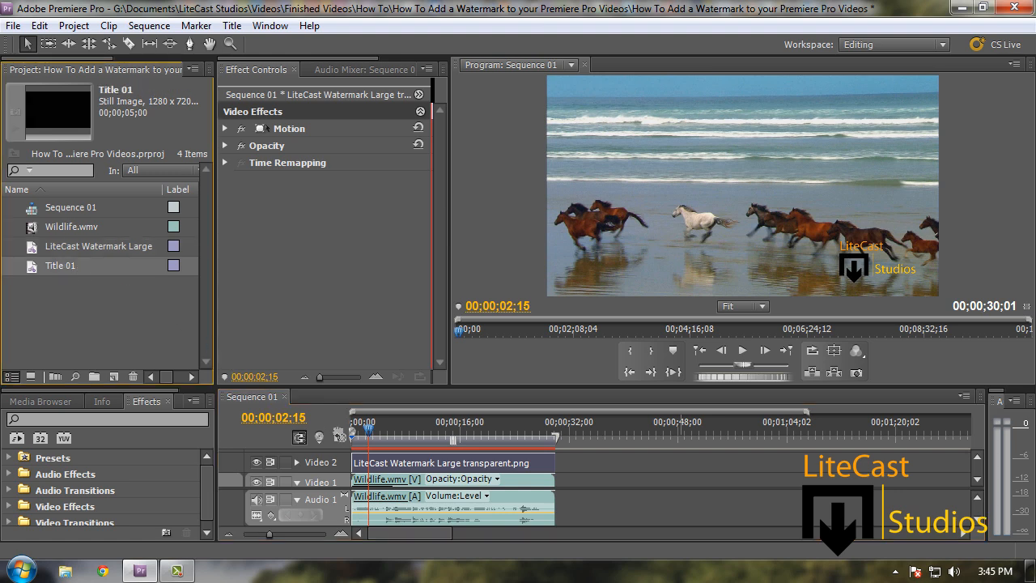
pyautogui.click(977, 457)
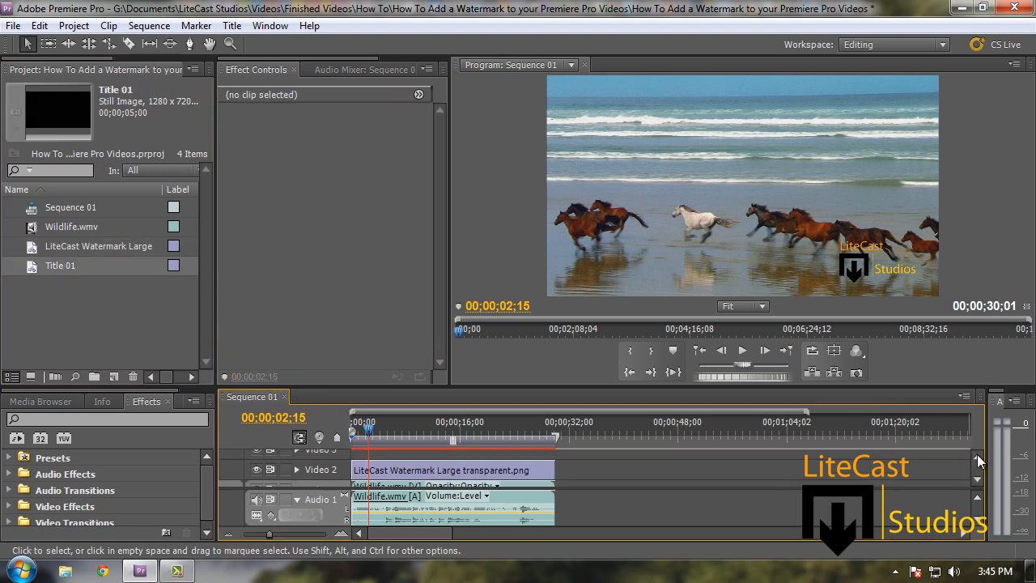
pyautogui.moveTo(59, 262); pyautogui.dragTo(357, 455)
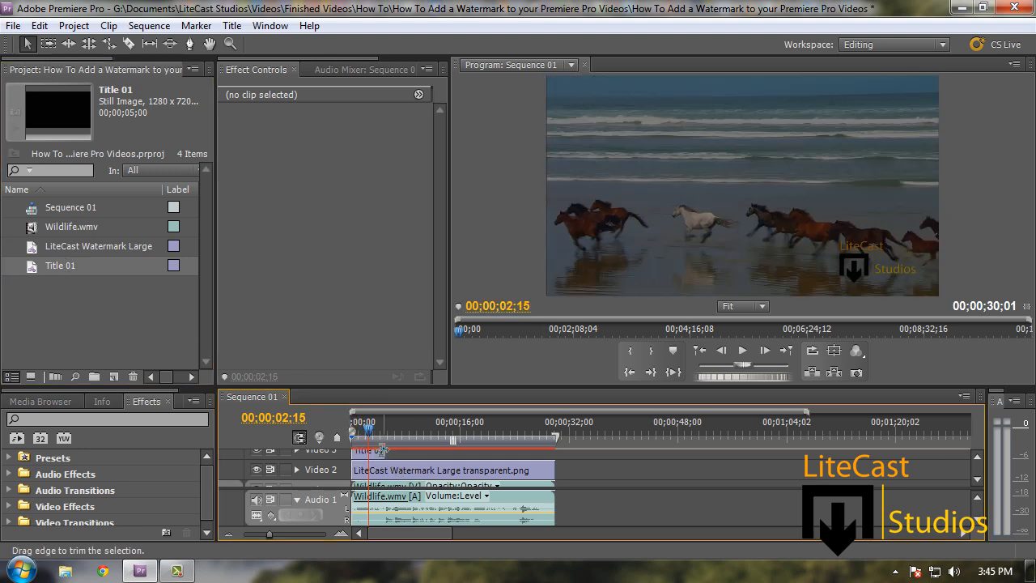
pyautogui.moveTo(384, 450); pyautogui.dragTo(555, 453)
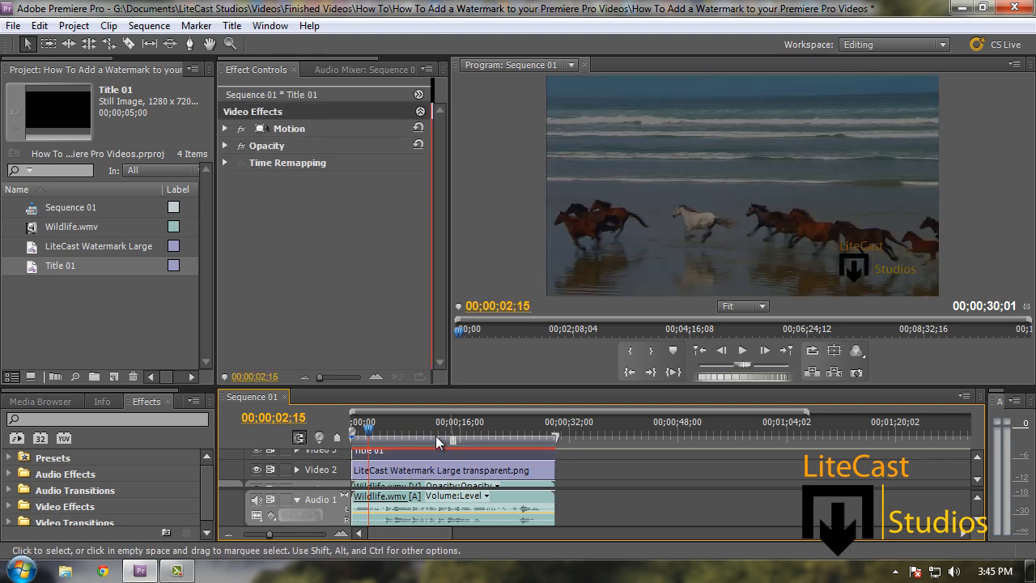
pyautogui.moveTo(439, 429); pyautogui.dragTo(392, 428)
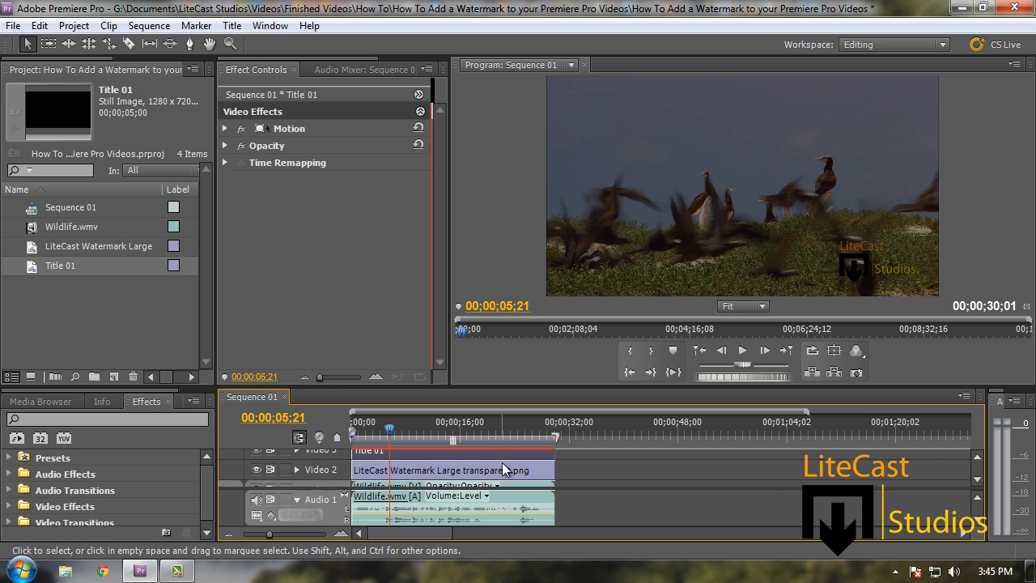
# Step: Replace the watermark on Video 2 with Title 01 from Video 3, and place the LiteCast watermark image on Video 3 for the clips' full length
pyautogui.moveTo(501, 462)
pyautogui.mouseDown()
pyautogui.moveTo(506, 478)
pyautogui.moveTo(503, 456)
pyautogui.mouseUp()
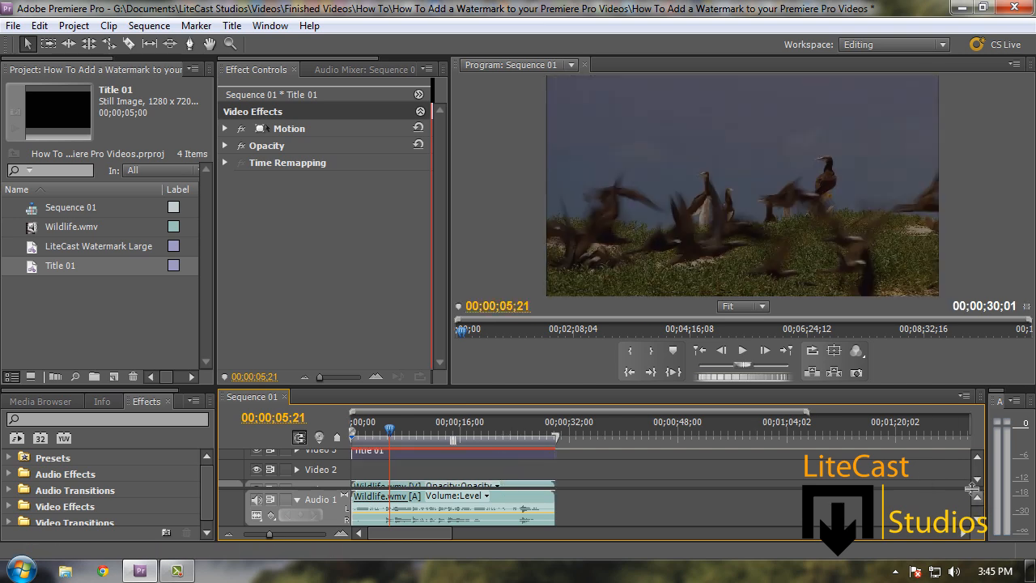
pyautogui.scroll(-3, 975, 484)
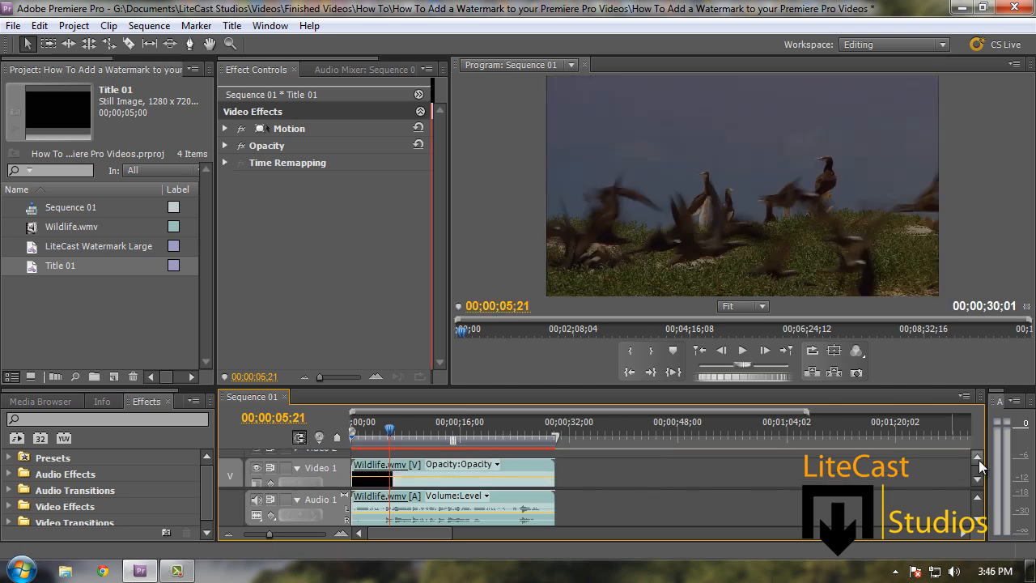
pyautogui.scroll(3, 978, 460)
pyautogui.moveTo(454, 463); pyautogui.dragTo(443, 475)
pyautogui.moveTo(85, 242); pyautogui.dragTo(551, 471)
# Step: Scale the Video 3 watermark down to a small logo, move it into the lower-right corner of the frame, and deselect it
pyautogui.click(650, 183)
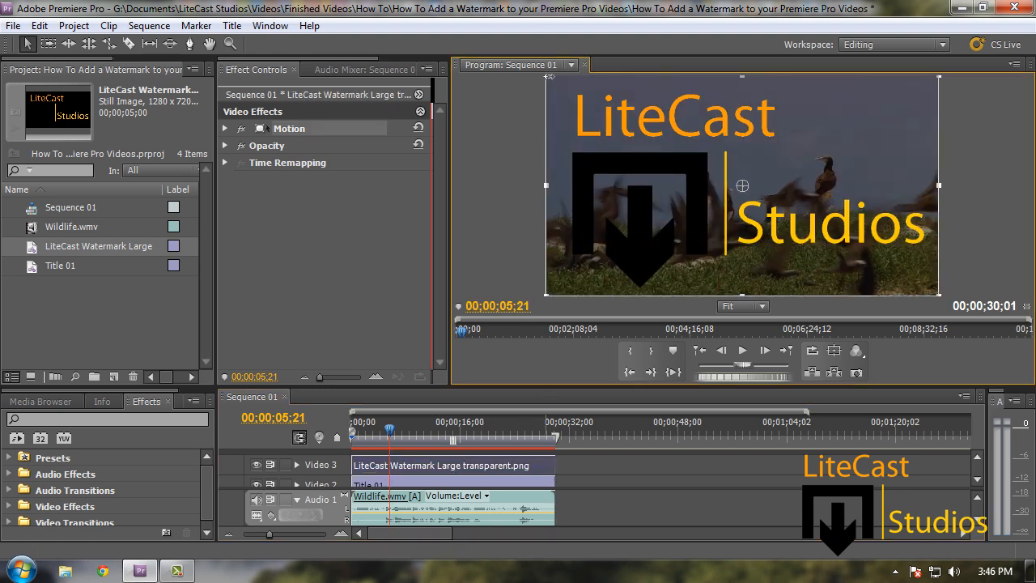
pyautogui.moveTo(549, 77); pyautogui.dragTo(694, 166)
pyautogui.moveTo(759, 195); pyautogui.dragTo(888, 270)
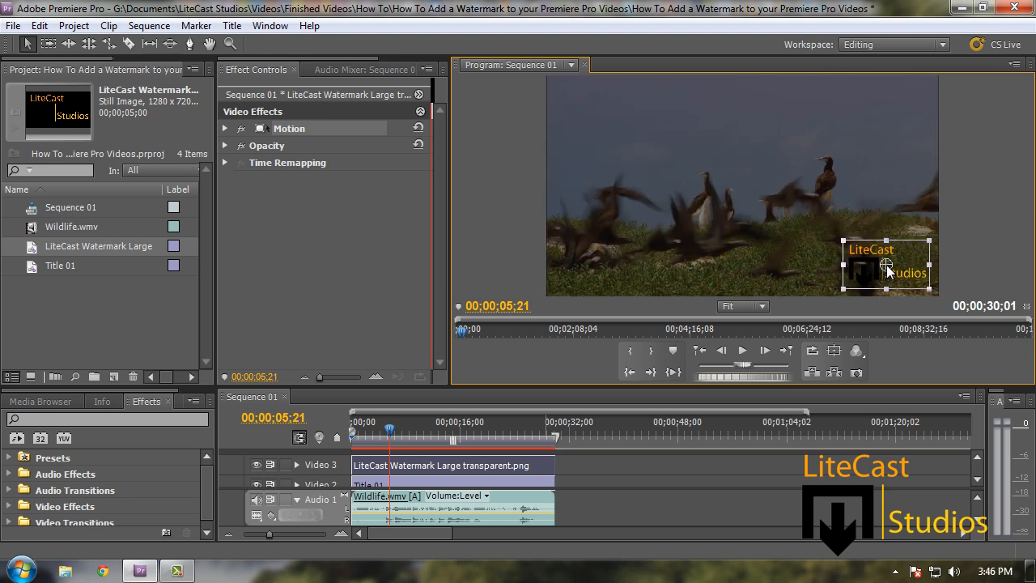
pyautogui.click(956, 250)
# Step: Play the sequence from the beginning in the enlarged program monitor to check the watermark over the title, and restore the normal monitor size
pyautogui.press('`')
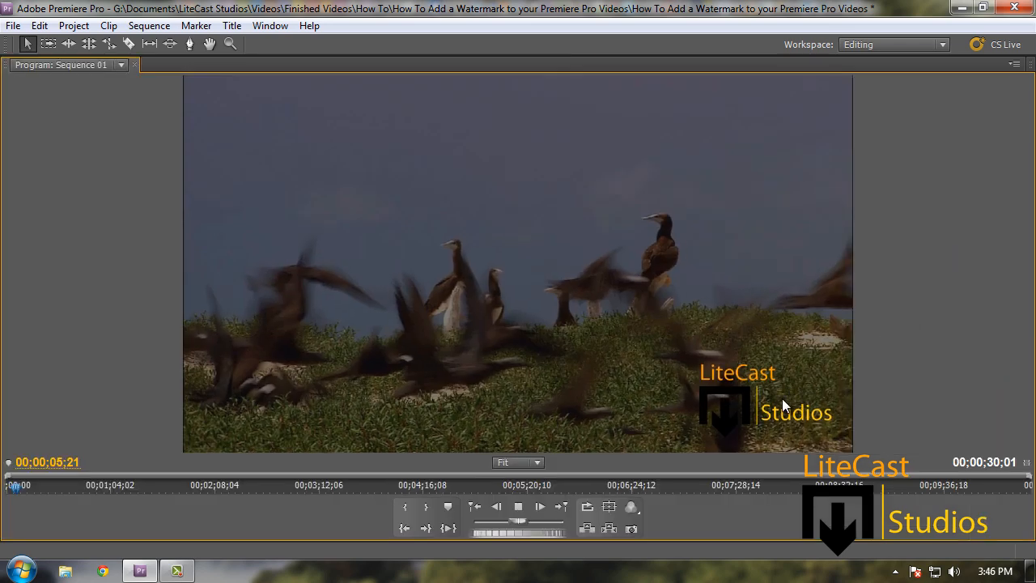
pyautogui.click(522, 507)
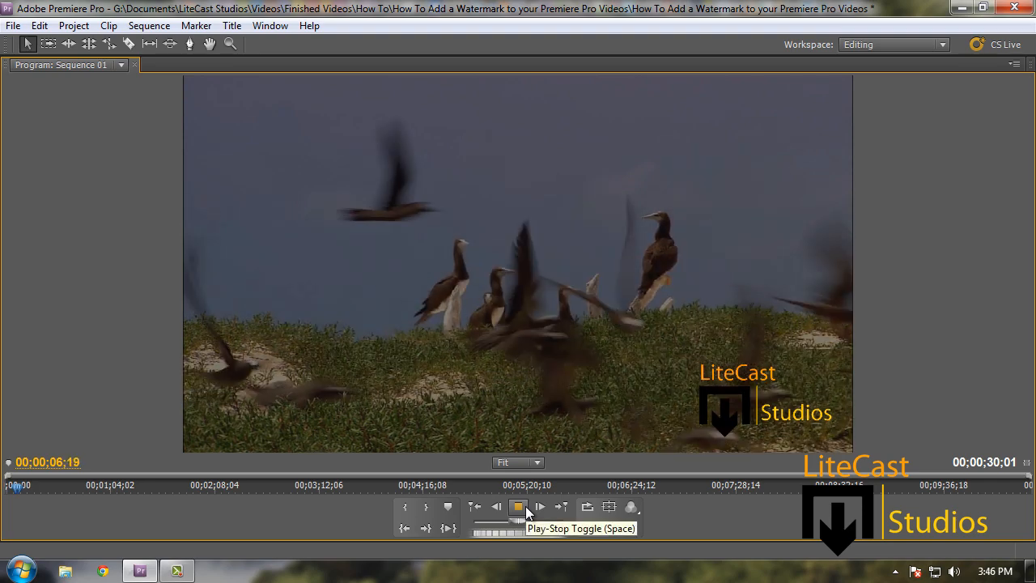
pyautogui.click(480, 489)
pyautogui.press('space')
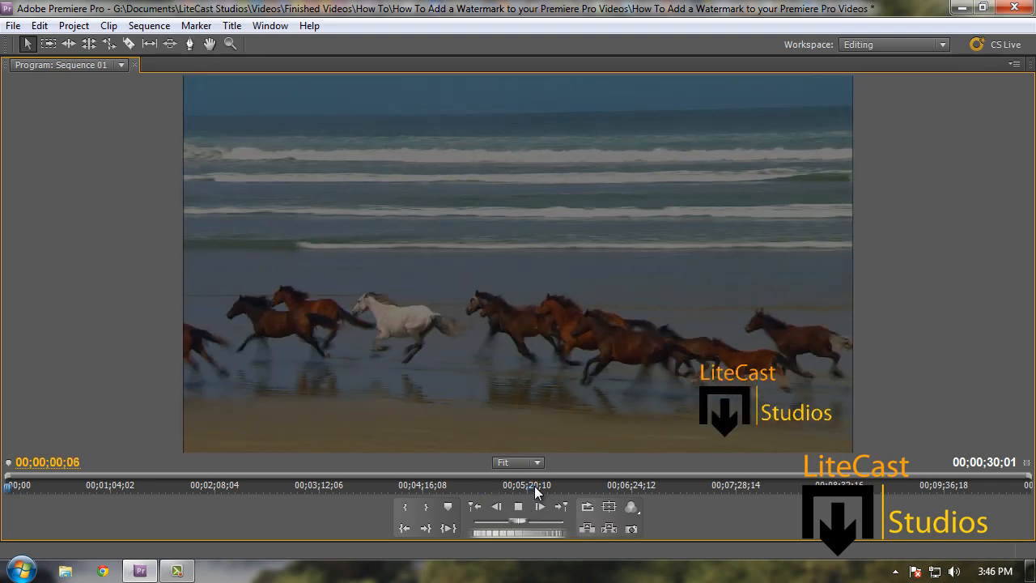
pyautogui.press('`')
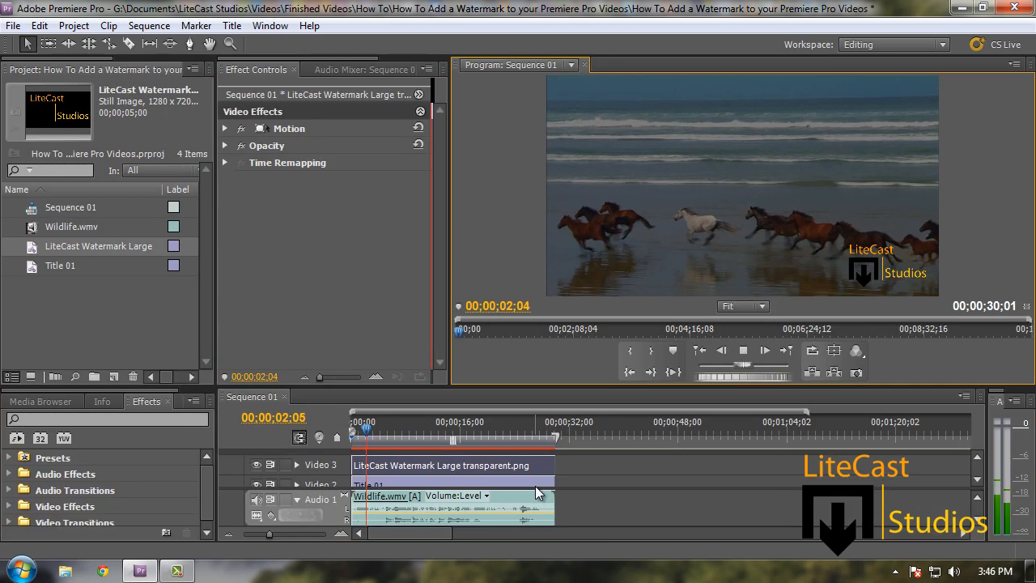